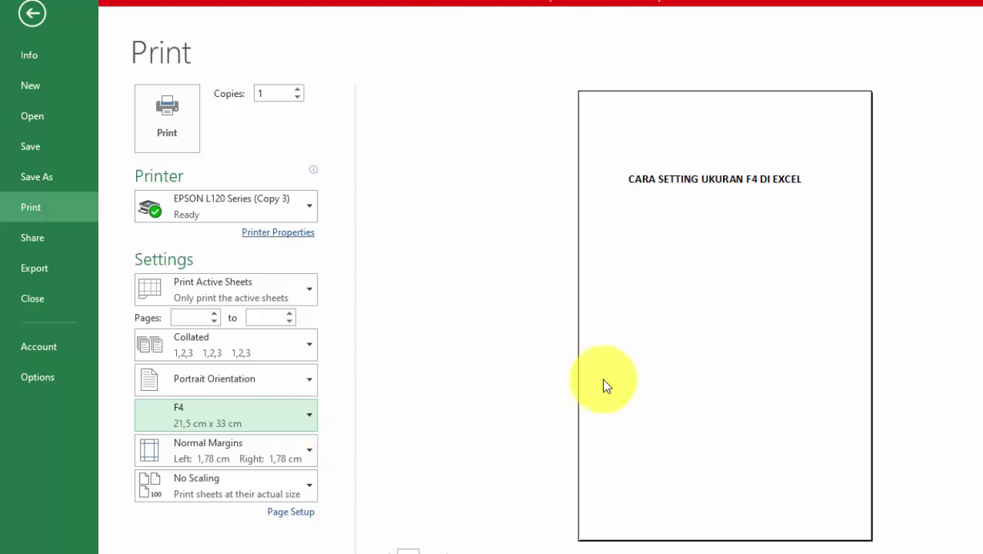
- Change the print paper size to A4 210 x 297 mm and return to the F4 sheet
click(224, 422)
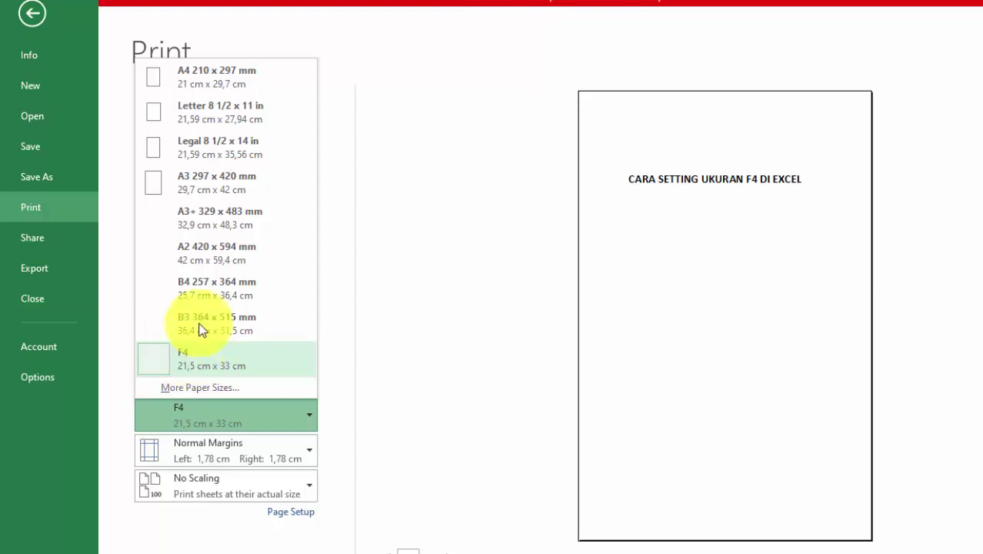
key(Escape)
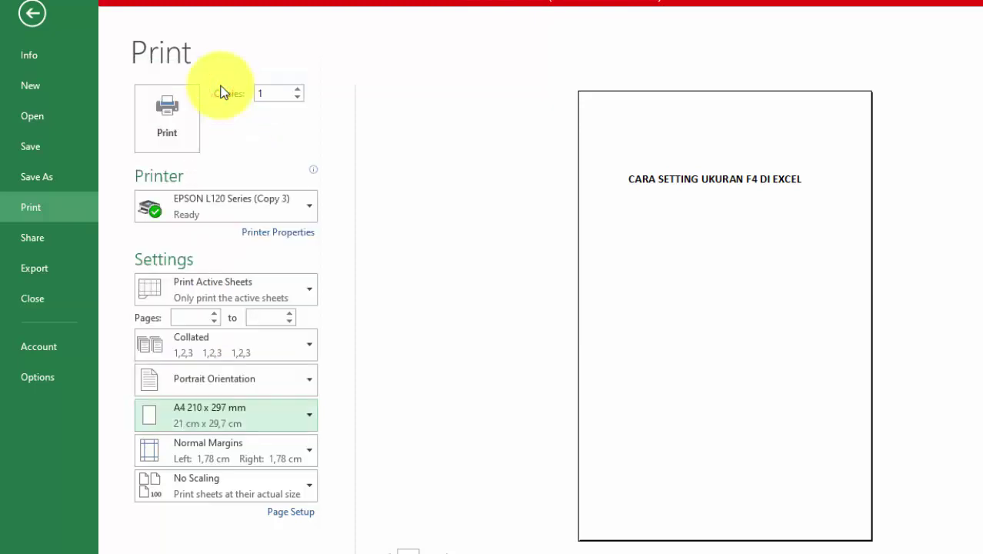
click(242, 425)
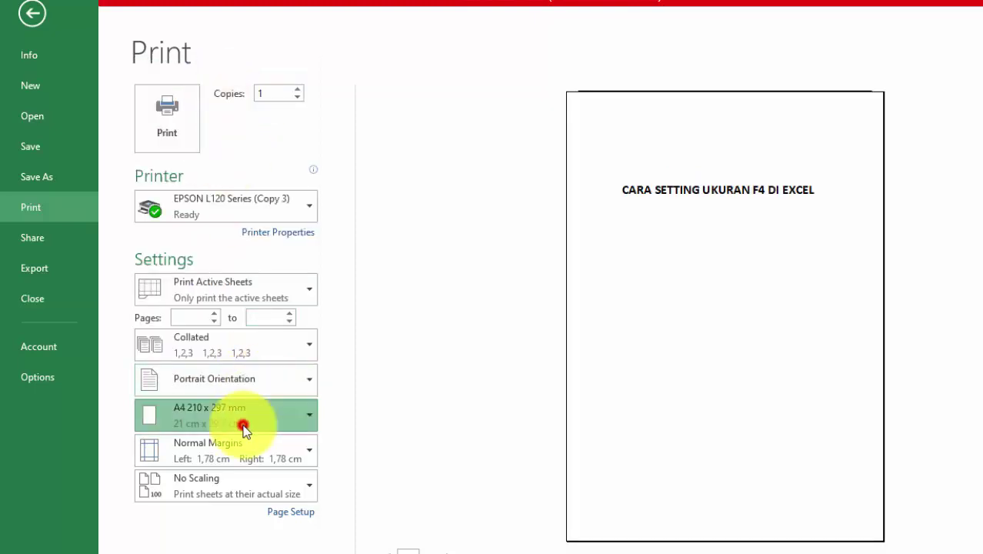
click(205, 364)
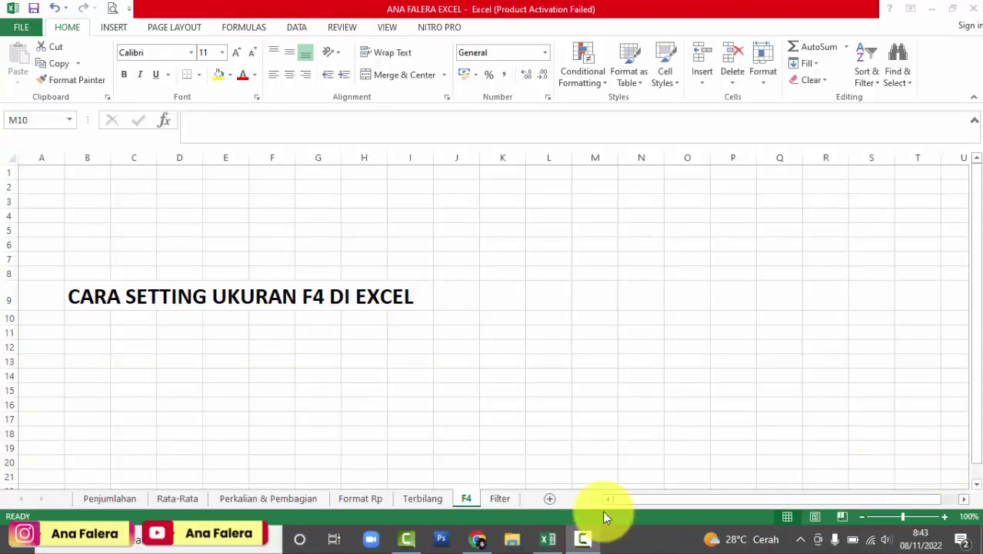
click(424, 500)
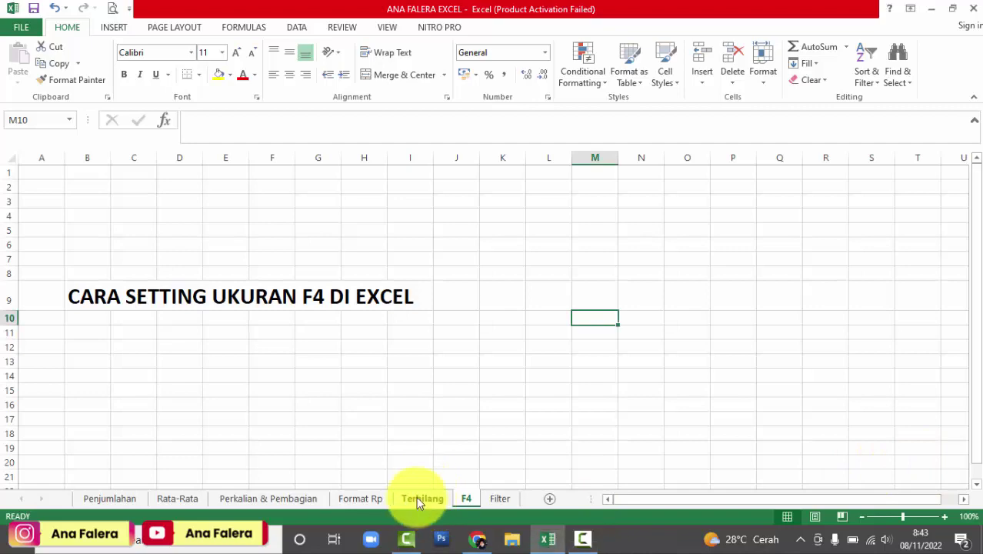
click(423, 499)
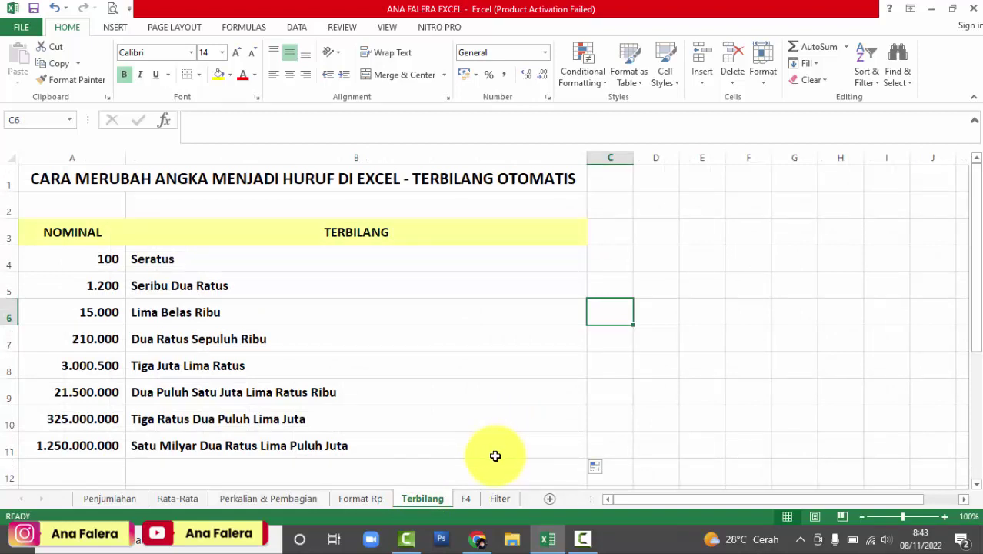
click(466, 499)
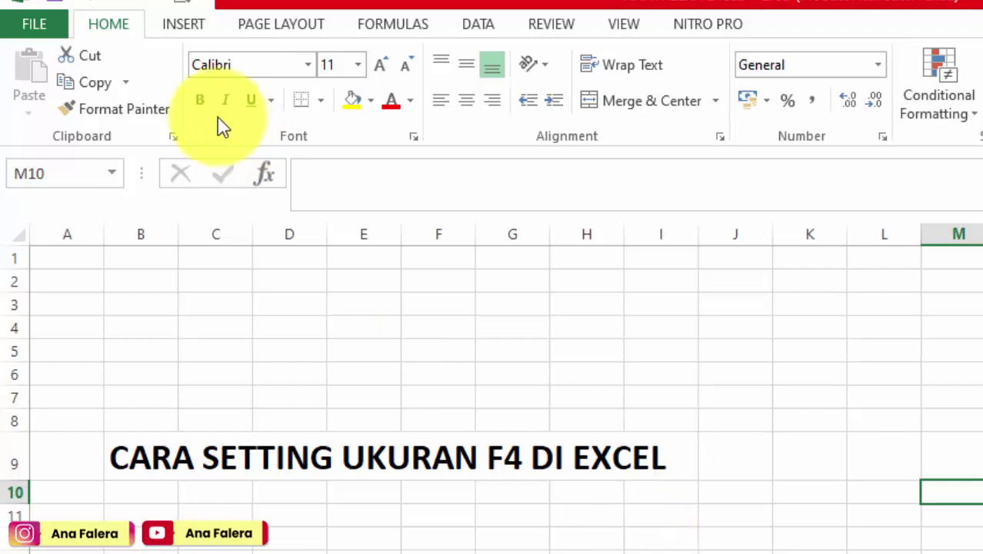
- Open File > Print to preview the F4 sheet with the Epson L120 printer
click(43, 29)
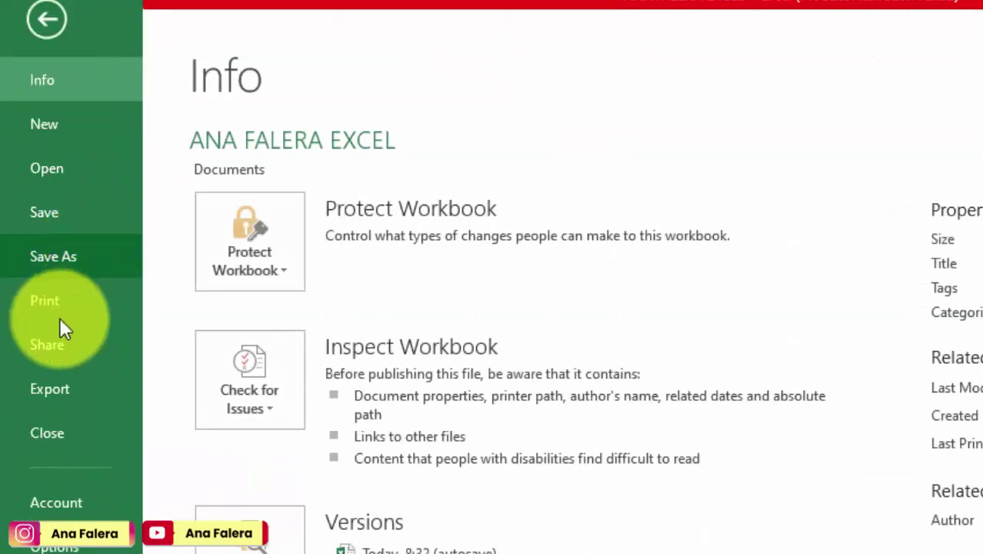
click(57, 304)
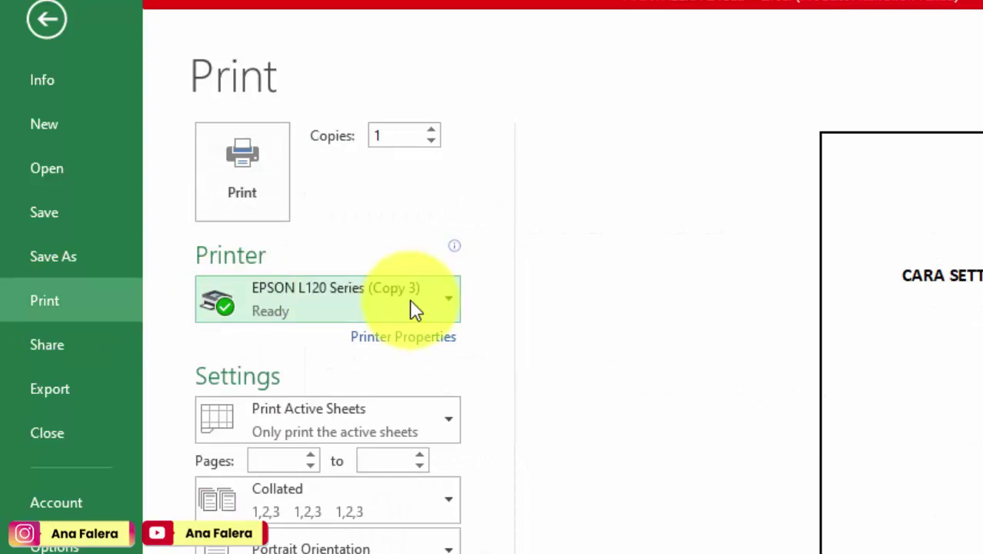
mouse_move(413, 314)
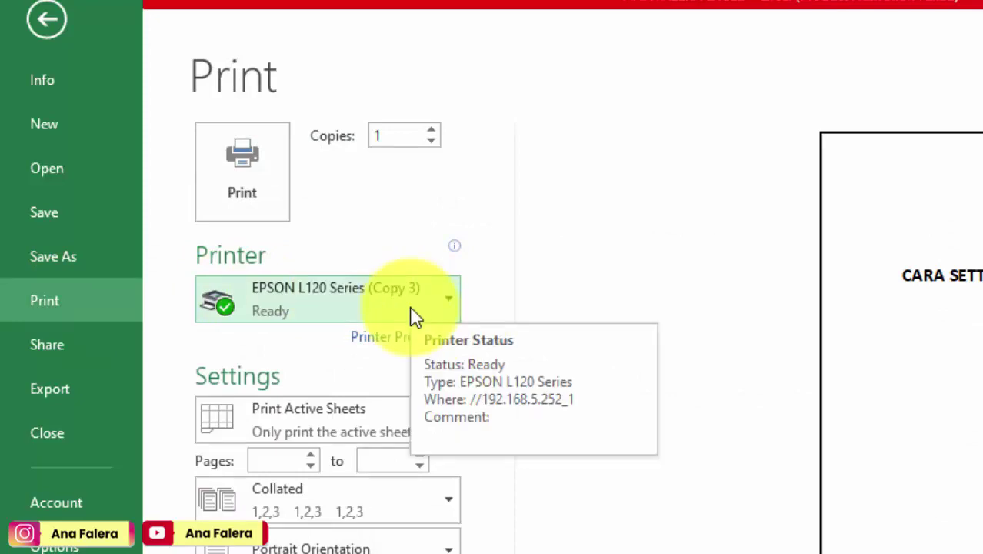
- In the Epson L120 Printer Properties, choose User-Defined from the Document Size list
click(389, 343)
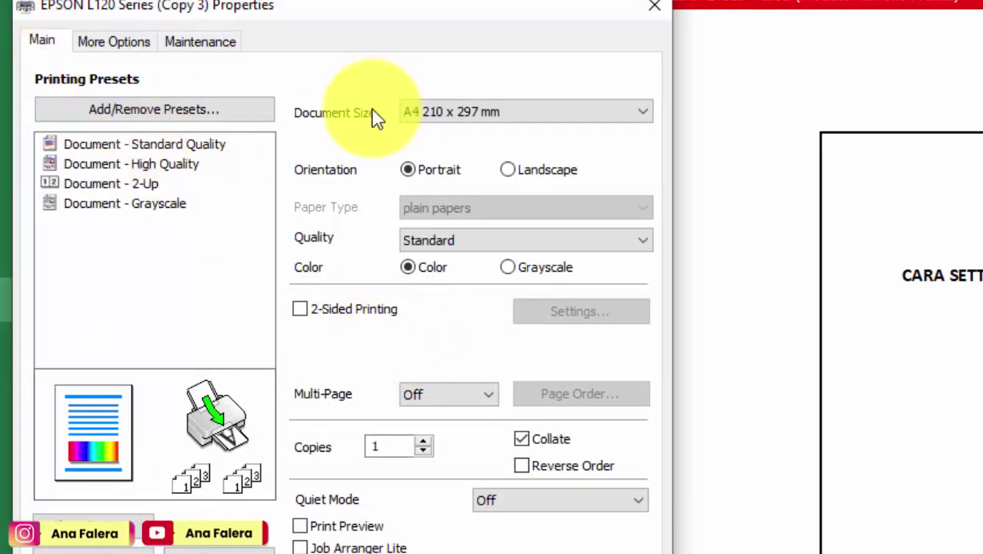
click(512, 109)
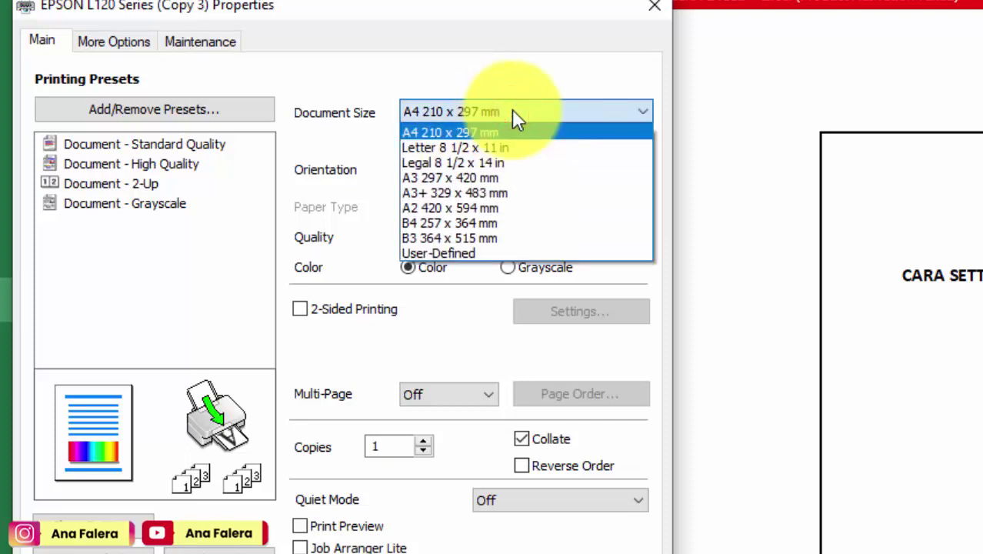
click(467, 254)
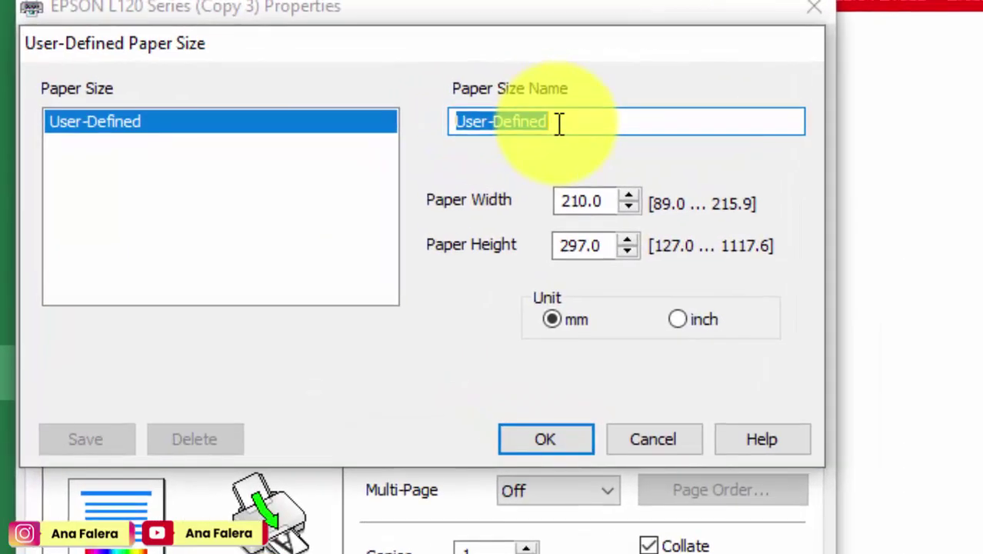
- Name the custom paper size F4 with width 215 mm and height 330
text(F4)
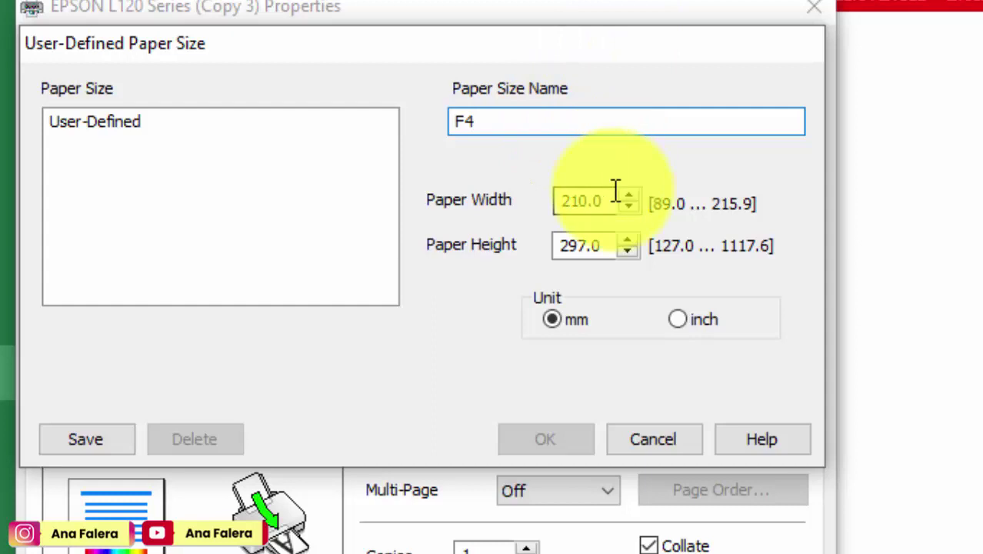
click(588, 201)
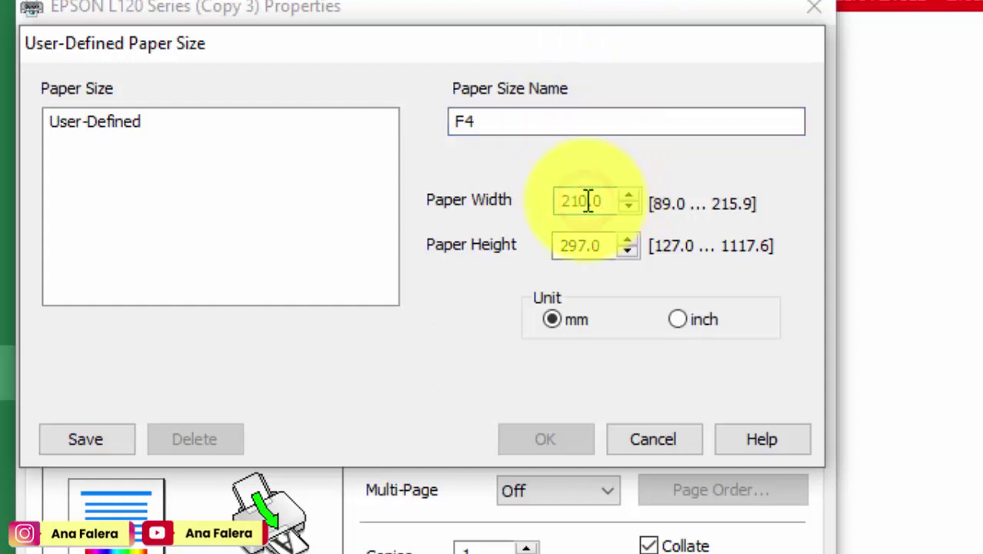
text(5)
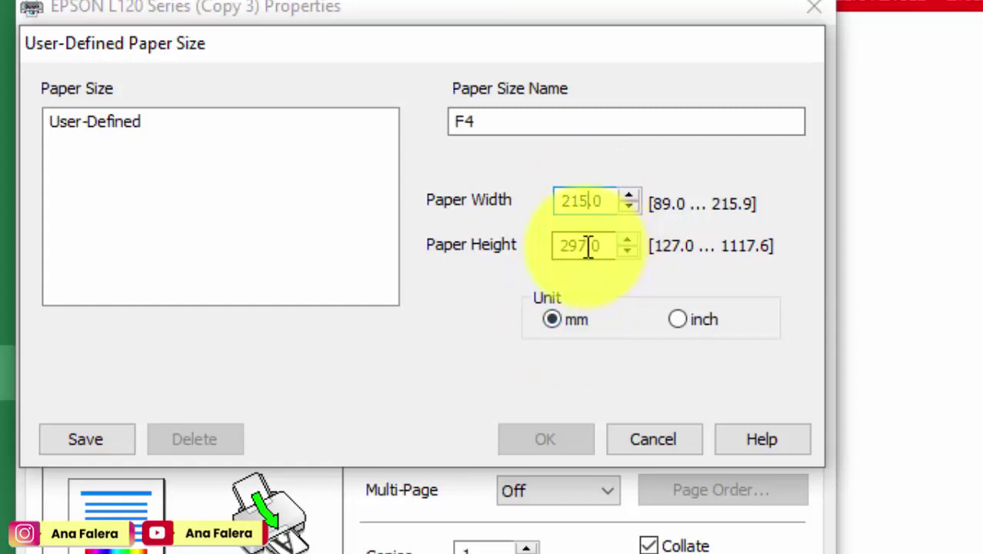
drag(585, 246, 539, 244)
text(33)
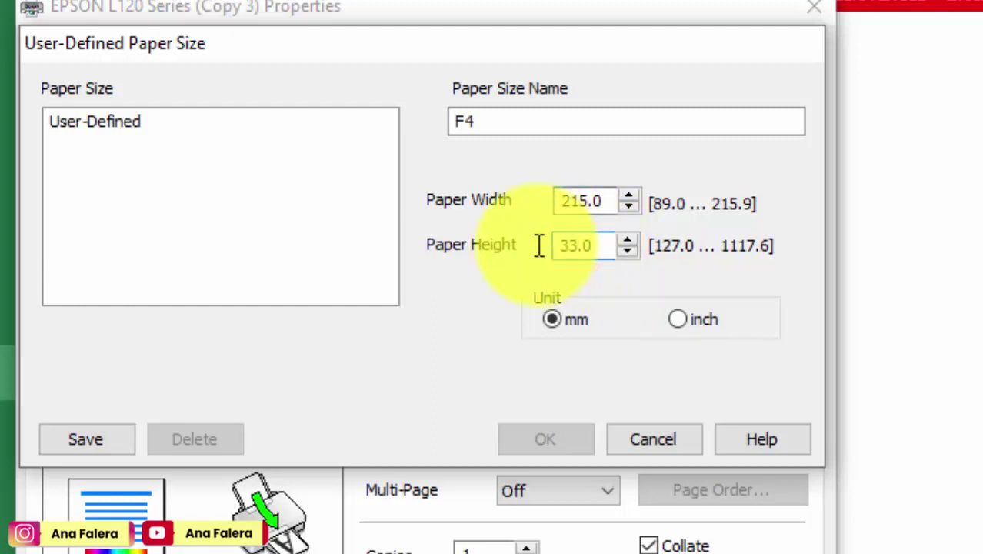
text(0)
- Set the unit to mm, save the F4 215 × 330 size, and confirm it as the document size
click(681, 324)
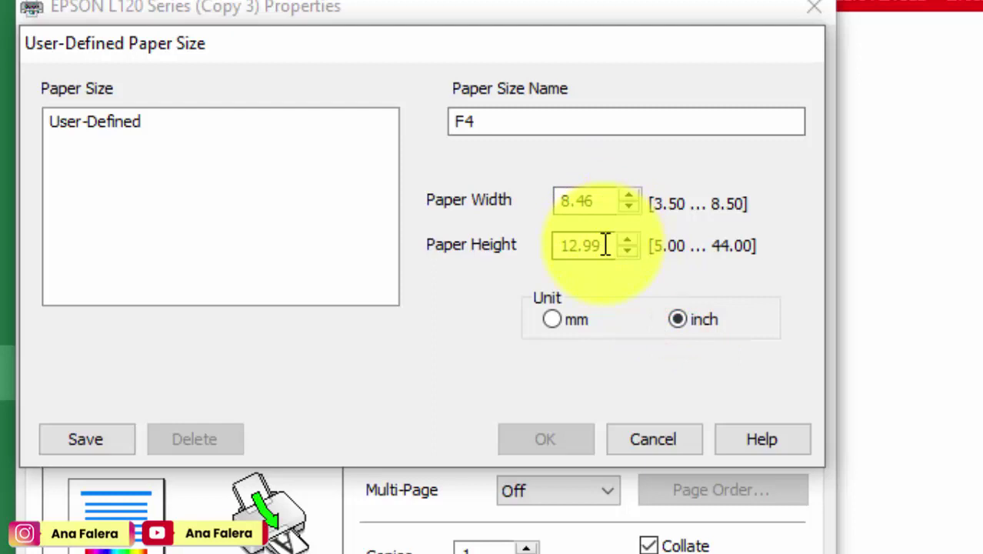
click(551, 317)
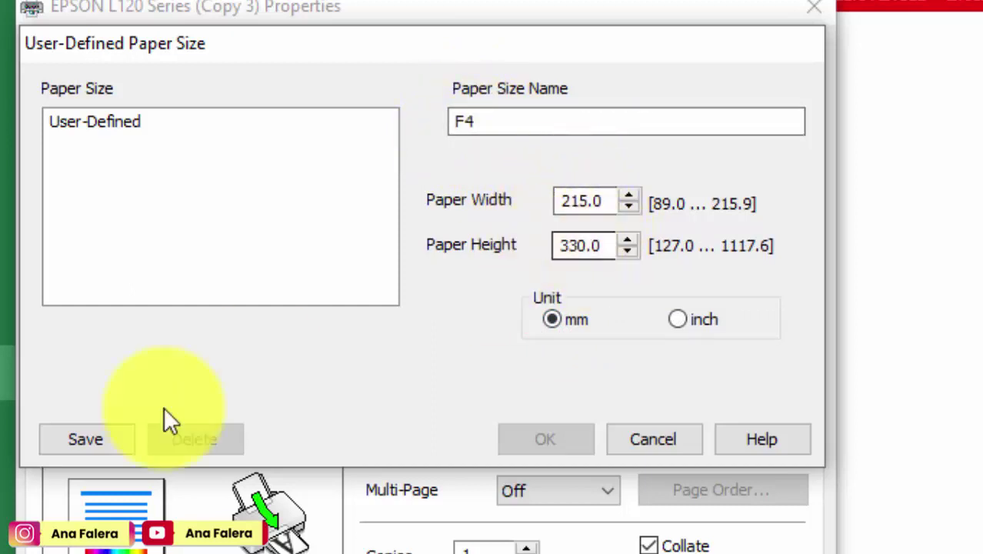
click(123, 435)
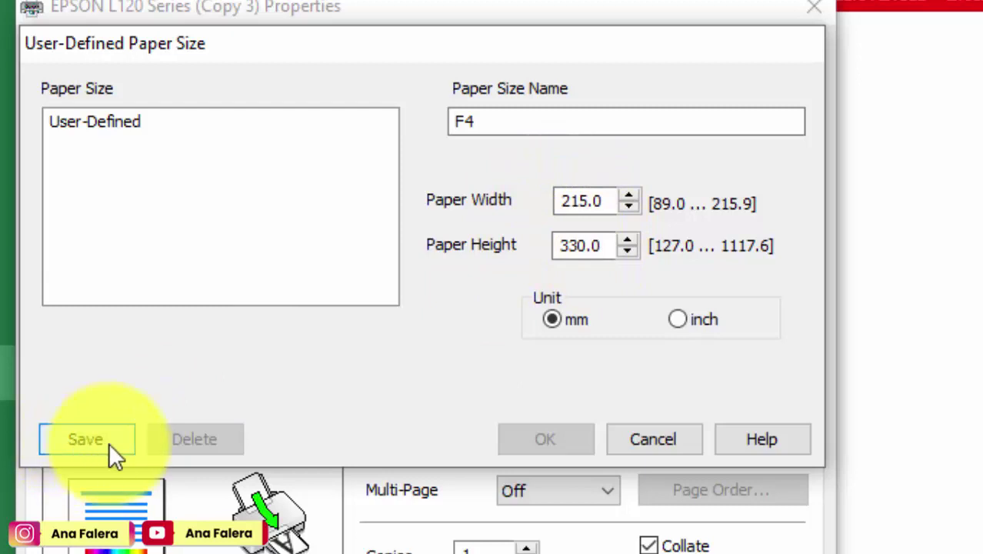
click(109, 442)
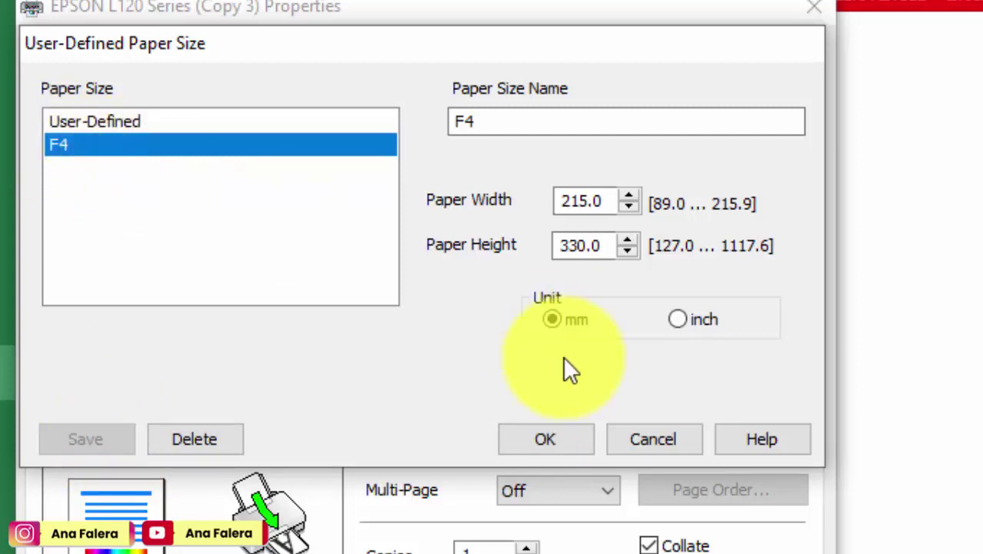
click(543, 437)
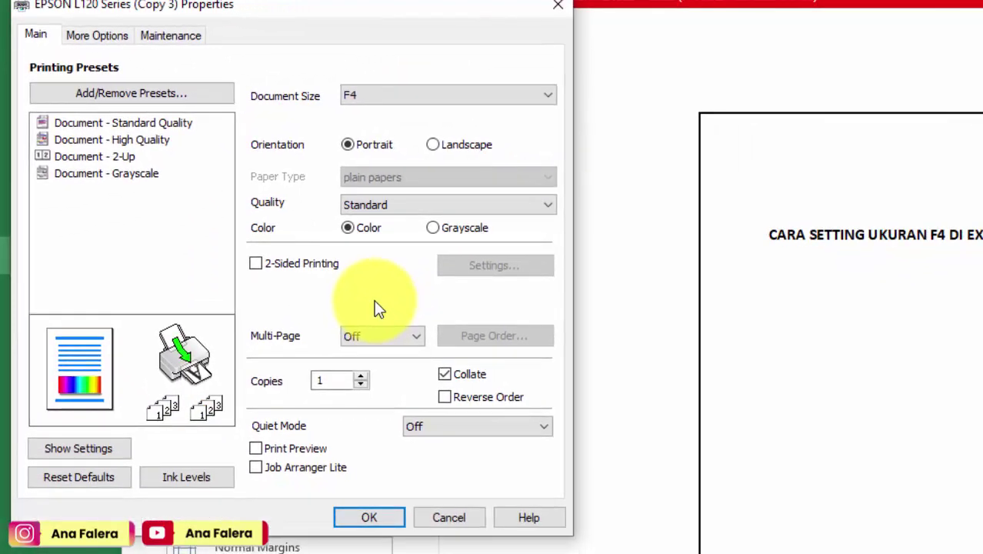
click(377, 520)
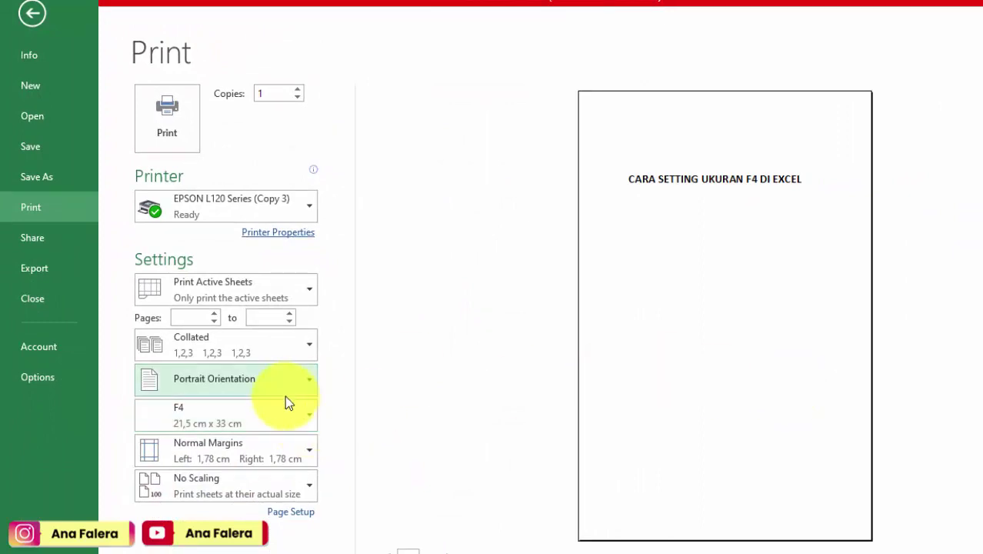
click(219, 418)
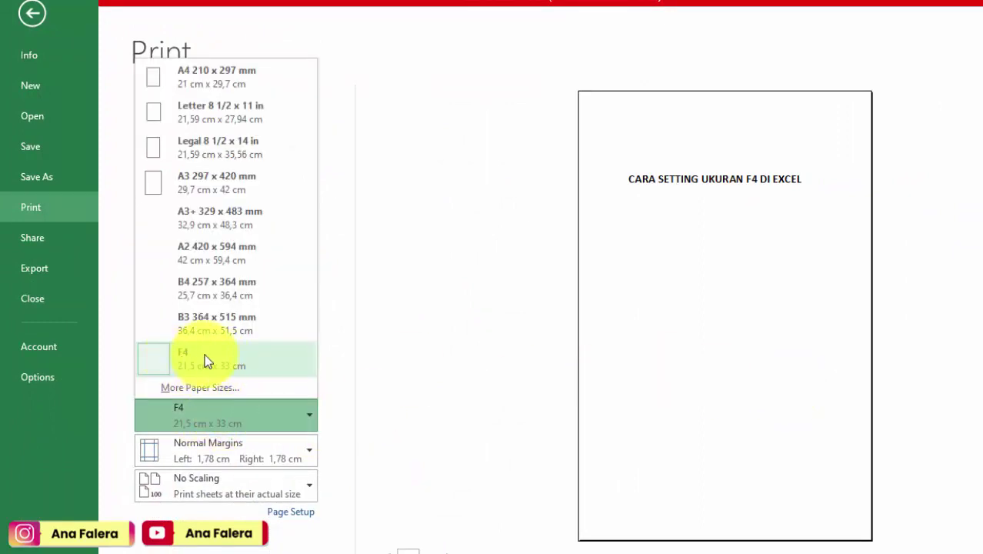
click(221, 89)
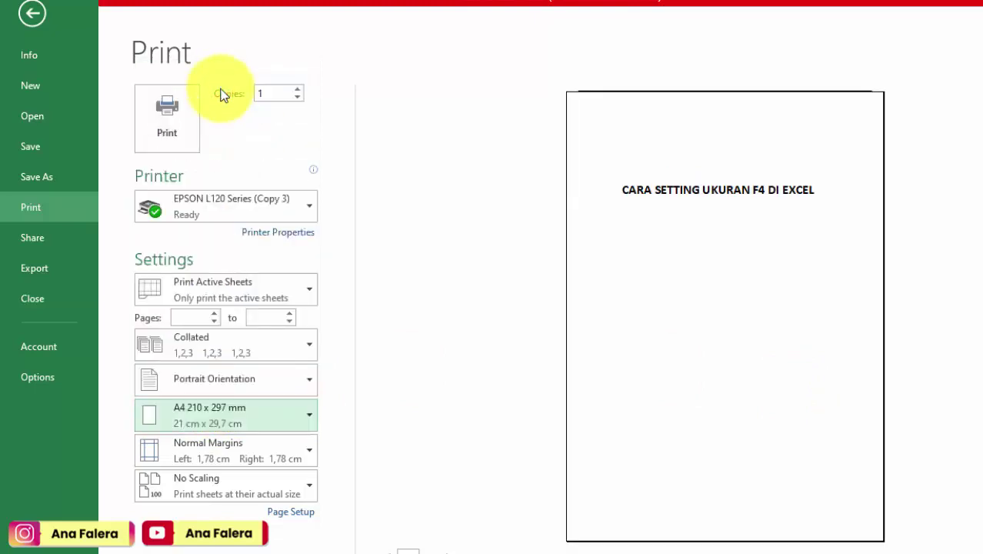
click(243, 428)
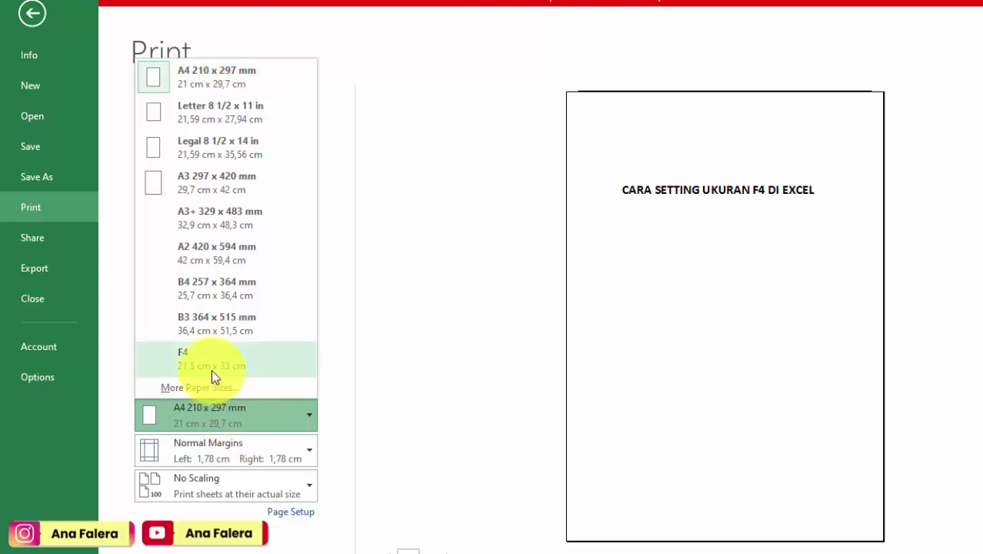
click(205, 362)
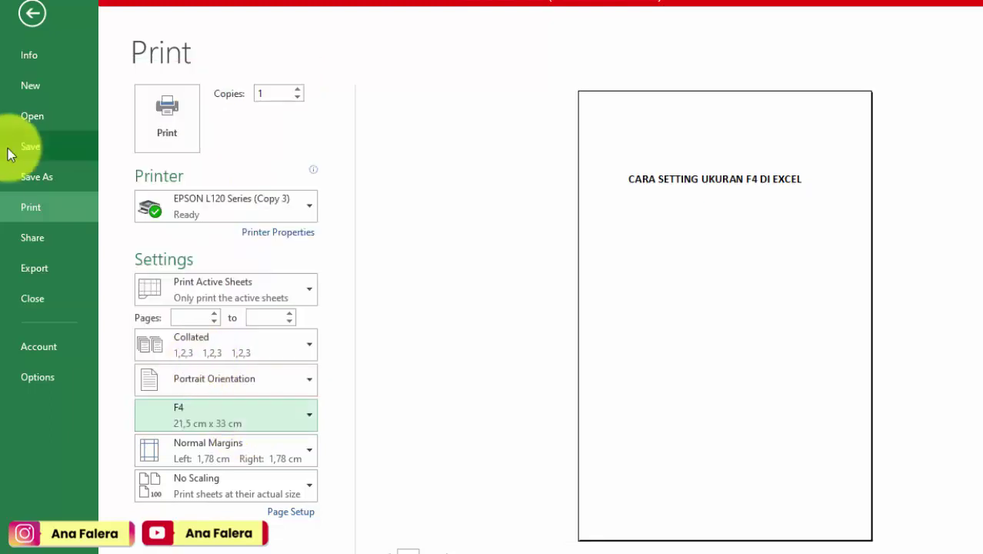
- Back on the worksheet, set the page size to F4 under Page Layout > Size
click(29, 13)
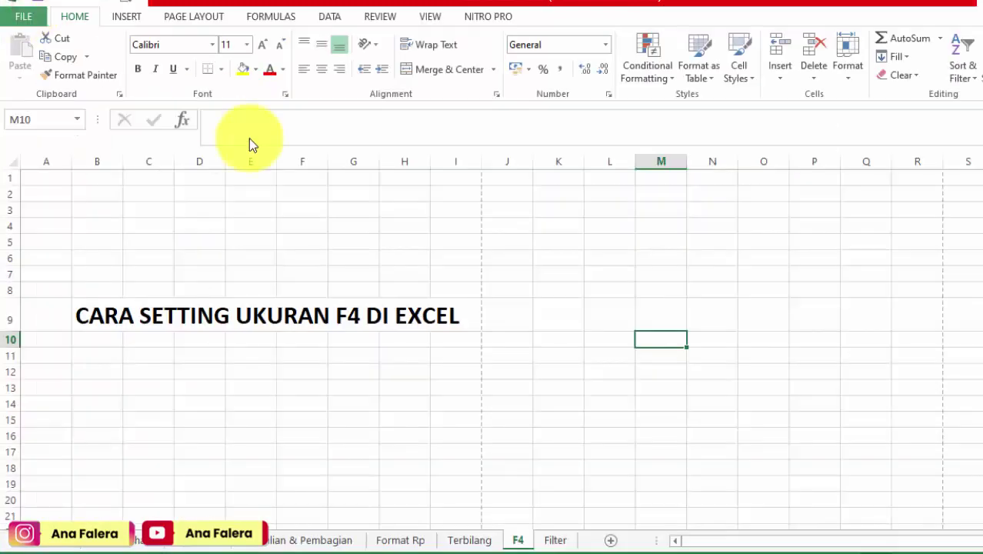
click(190, 19)
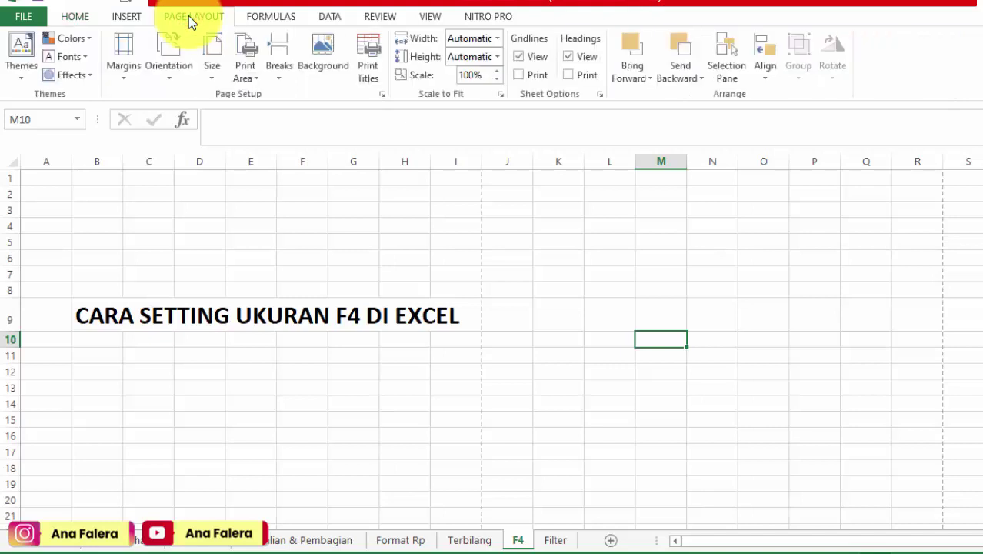
click(211, 77)
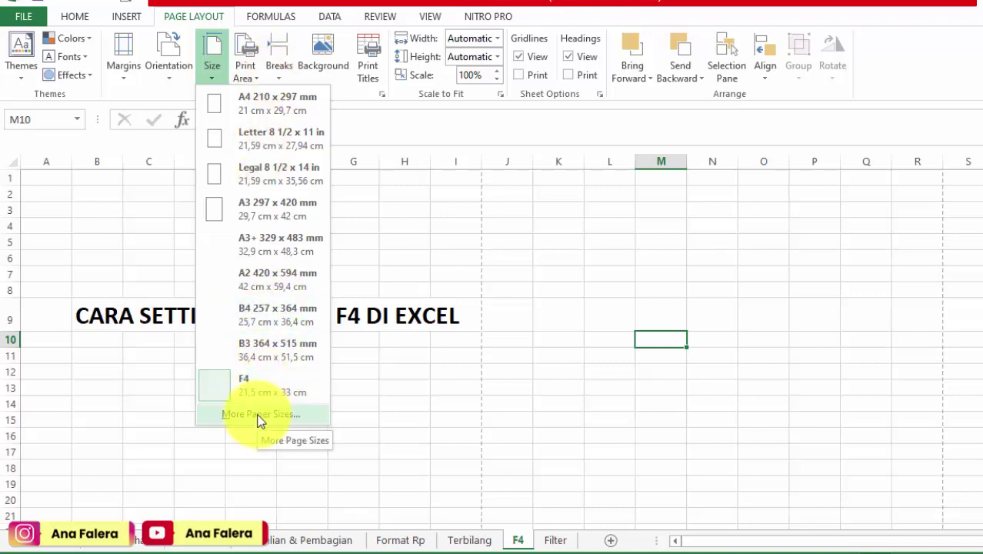
click(245, 108)
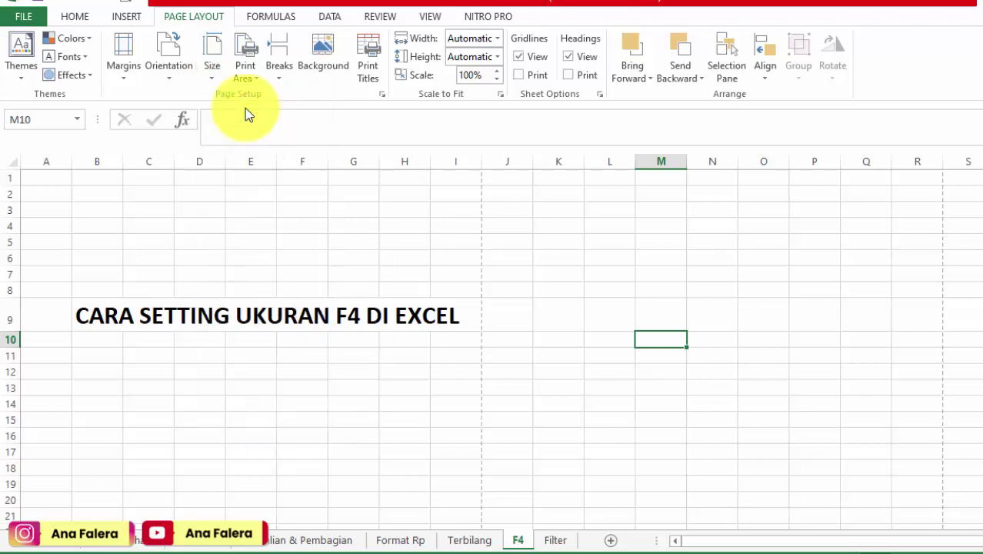
click(209, 74)
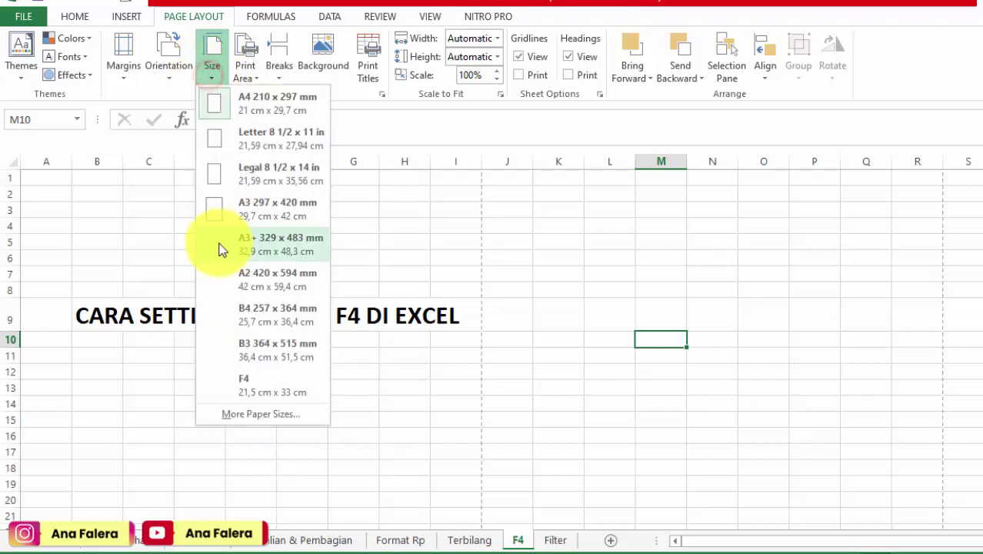
click(234, 382)
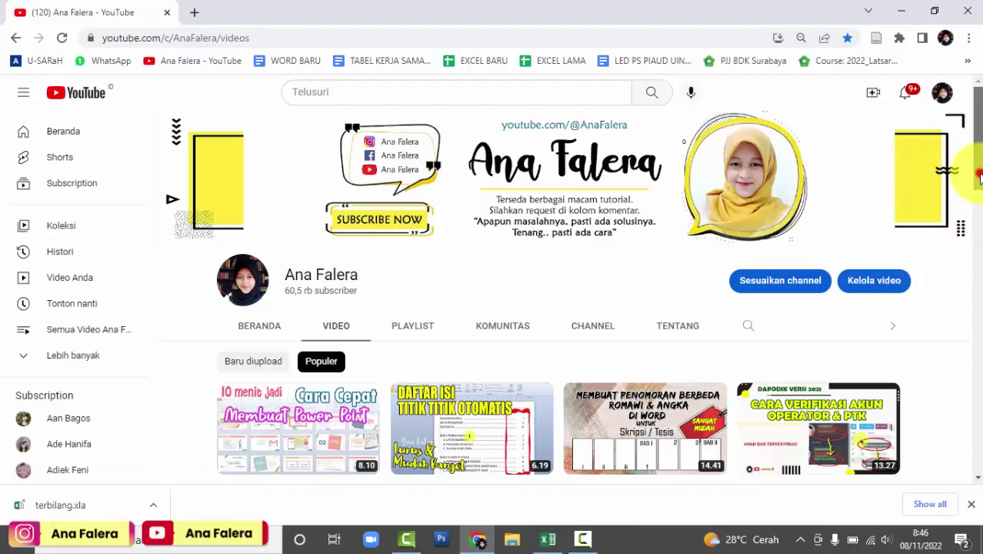
mouse_move(977, 174)
mouse_down()
mouse_move(975, 402)
mouse_move(967, 231)
mouse_move(976, 115)
mouse_up()
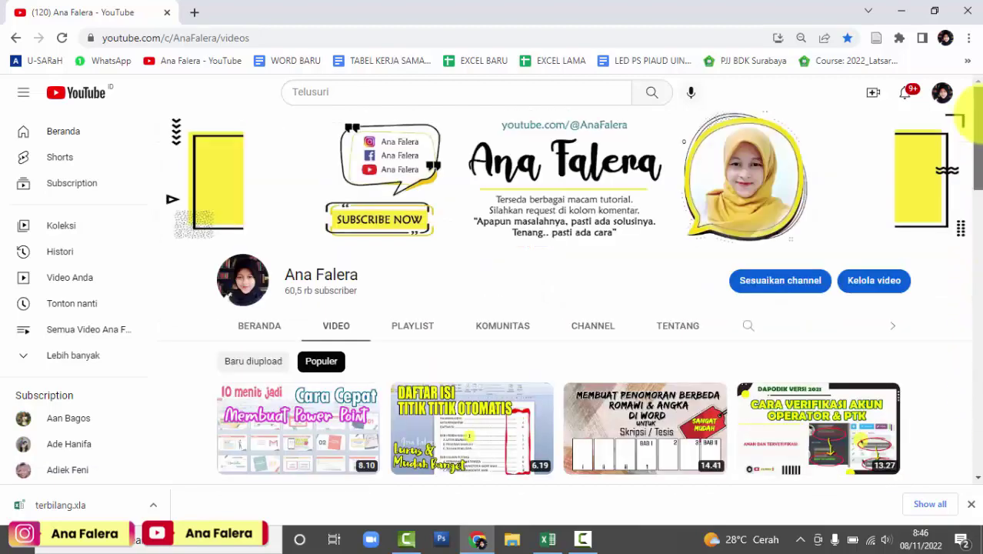
click(547, 540)
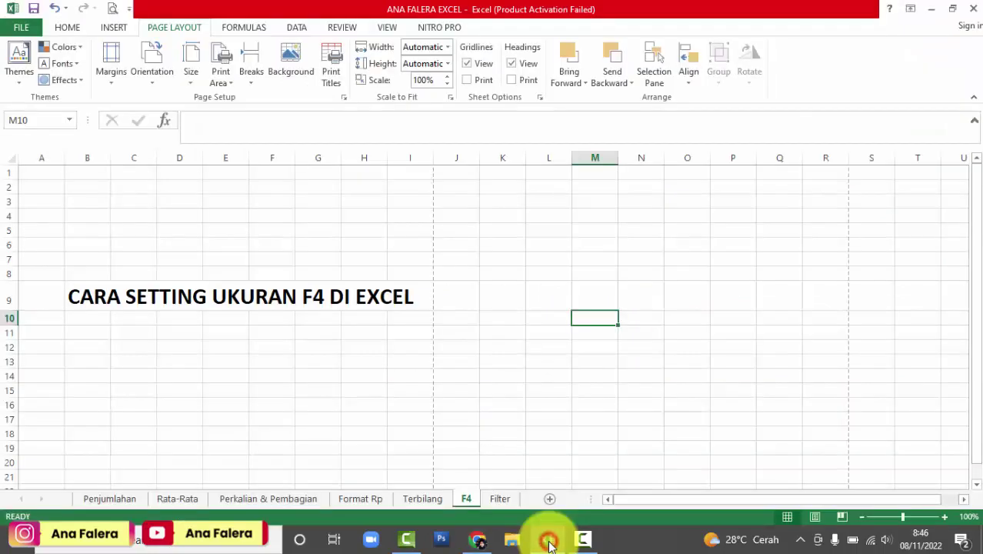